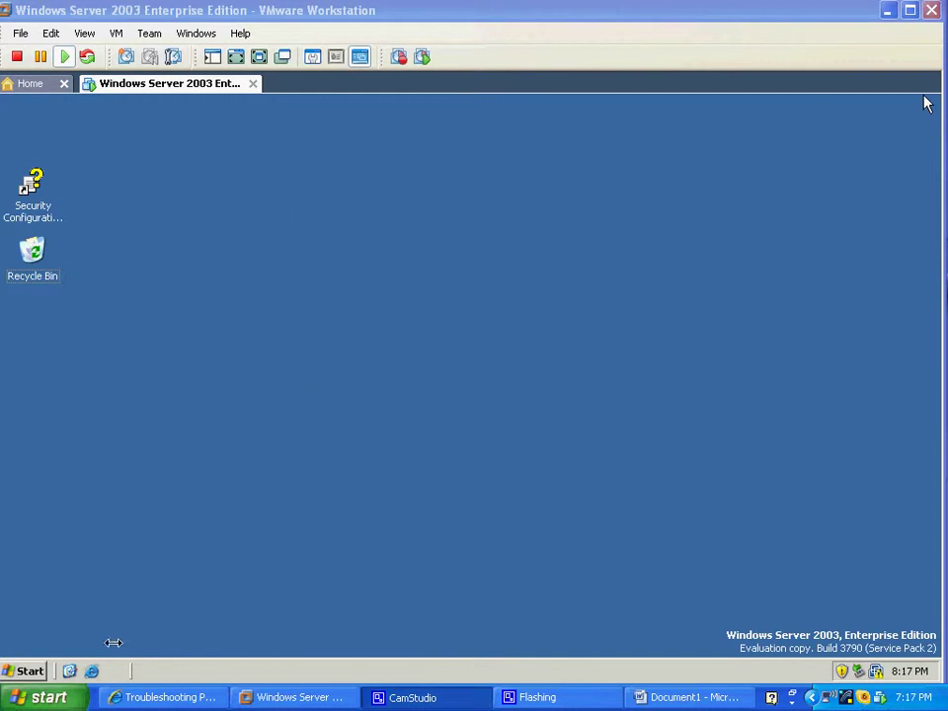
Step: Open the DHCP management console on the Windows Server 2003 virtual machine
{"action": "left_click", "coordinate": [924, 97]}
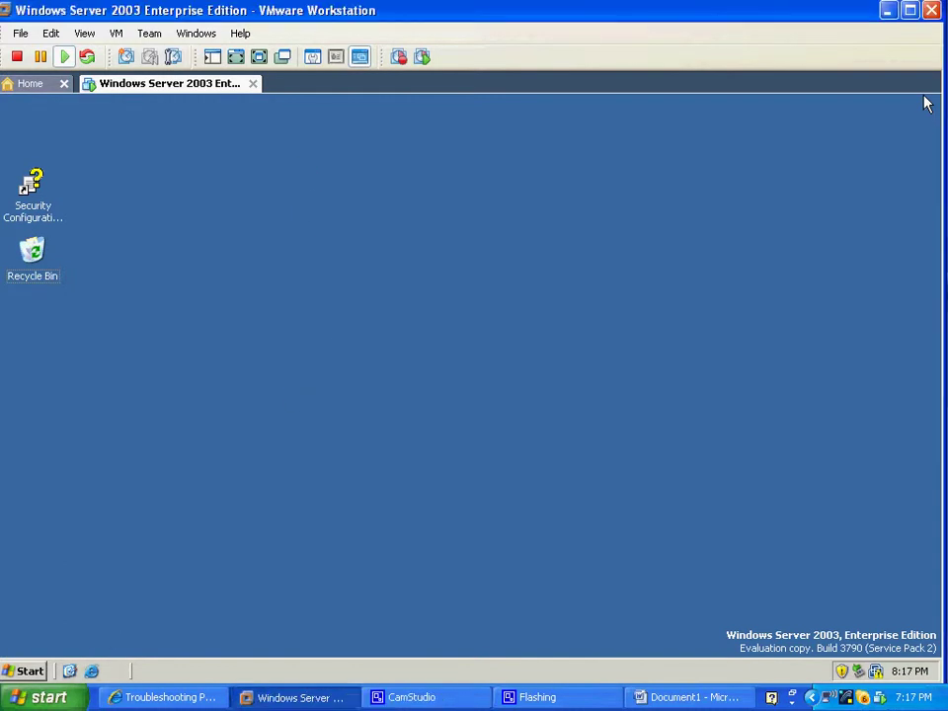
{"action": "left_click", "coordinate": [25, 671]}
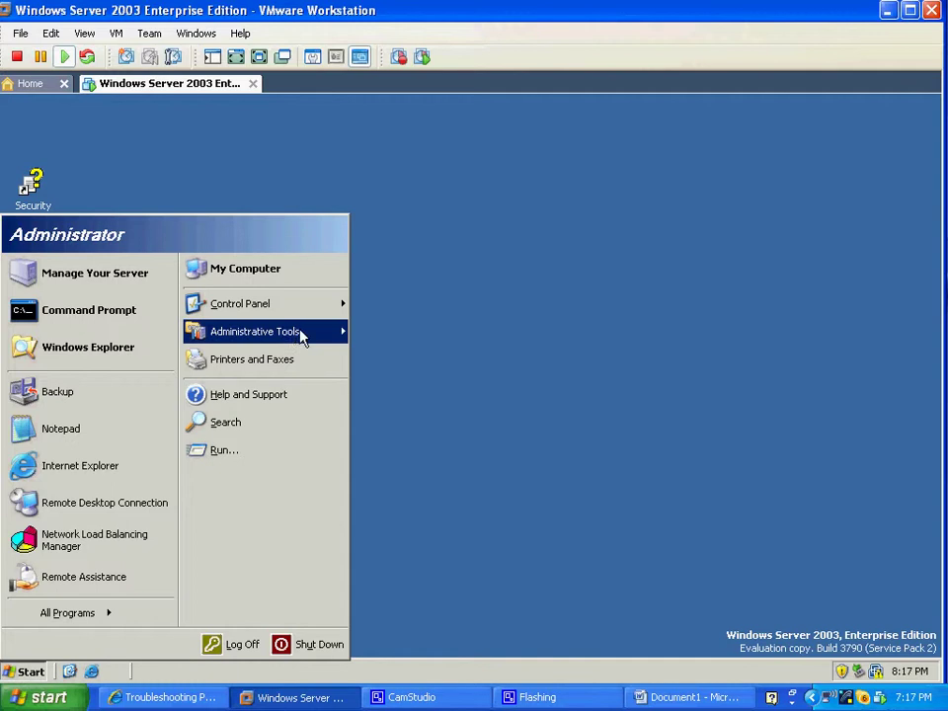
{"action": "mouse_move", "coordinate": [298, 333]}
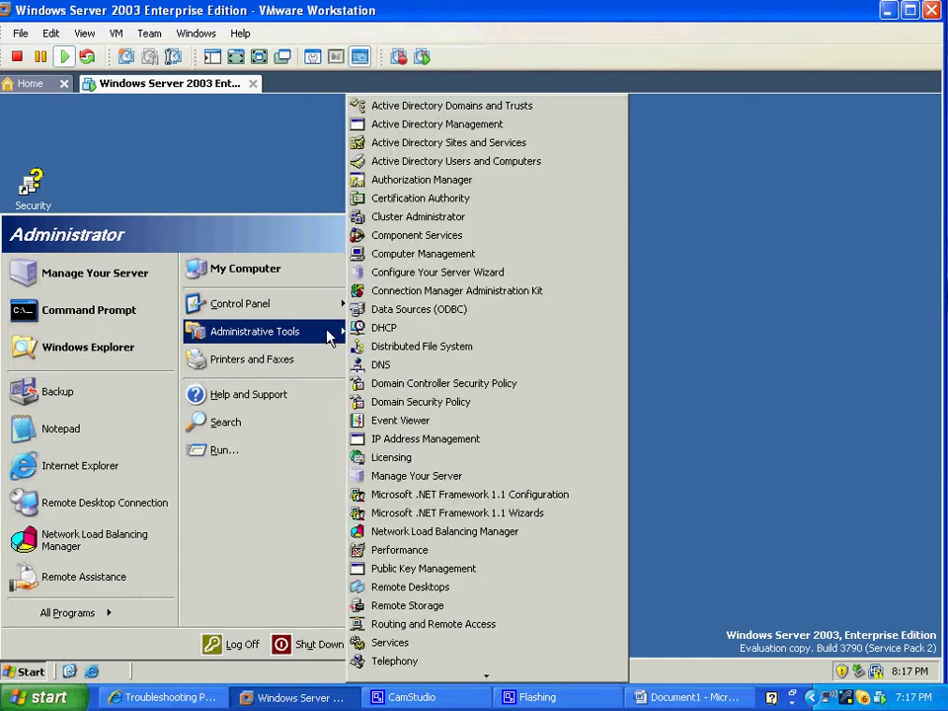
{"action": "left_click", "coordinate": [397, 327]}
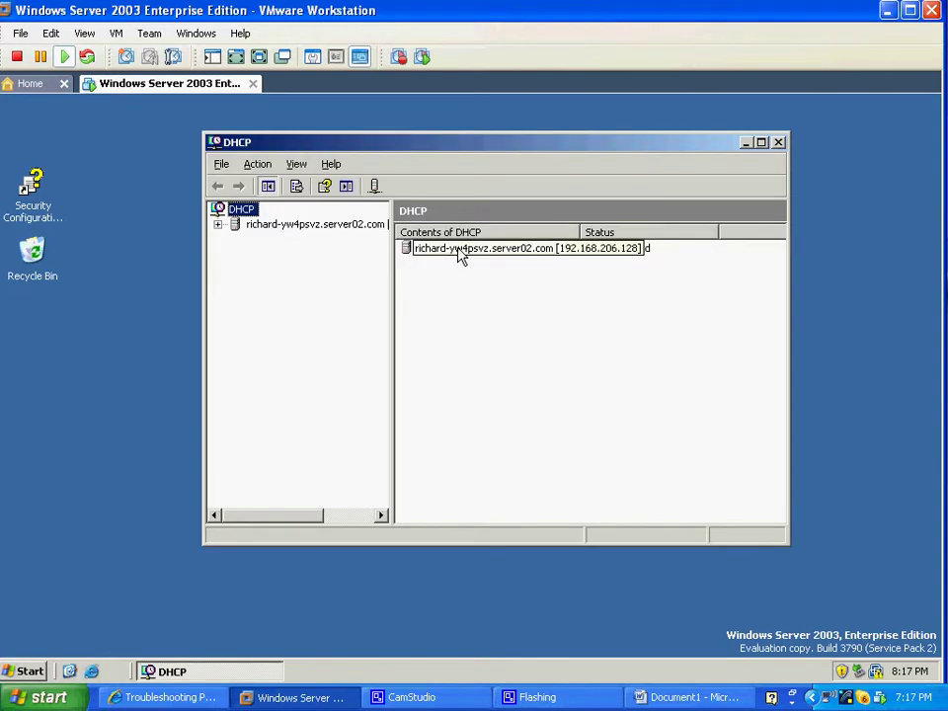
Step: Start creating a new scope on the listed DHCP server and proceed to the scope naming page
{"action": "left_click", "coordinate": [274, 225]}
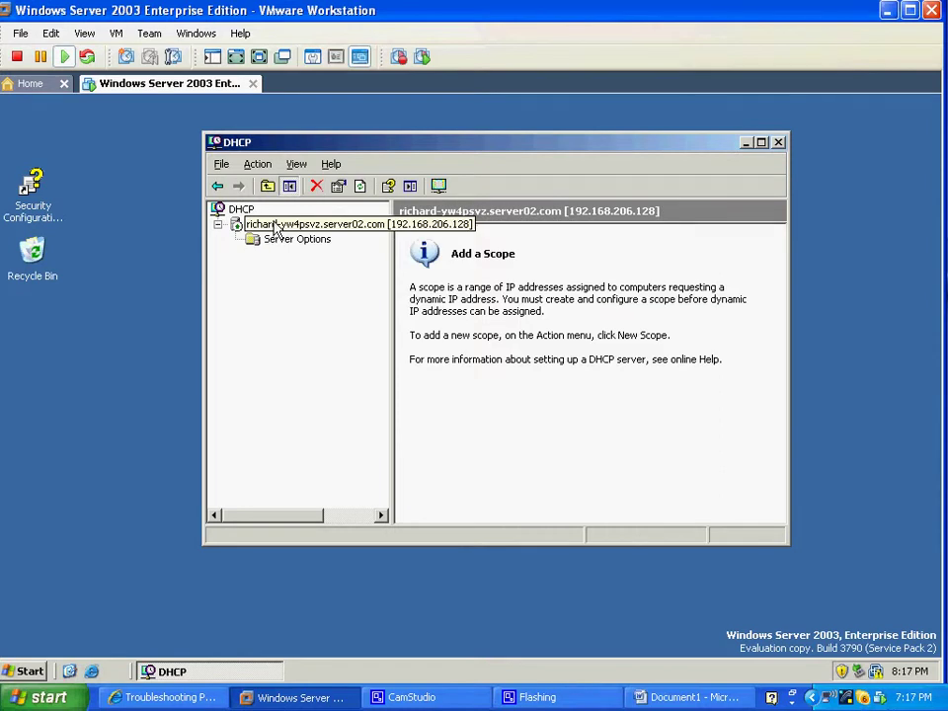
{"action": "left_click", "coordinate": [258, 165]}
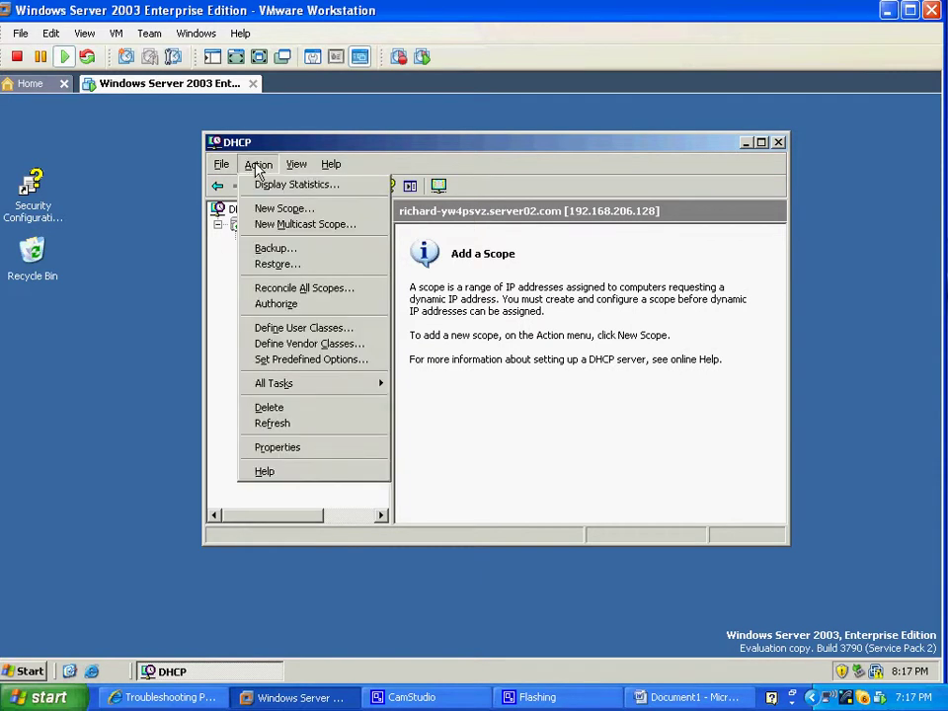
{"action": "left_click", "coordinate": [286, 210]}
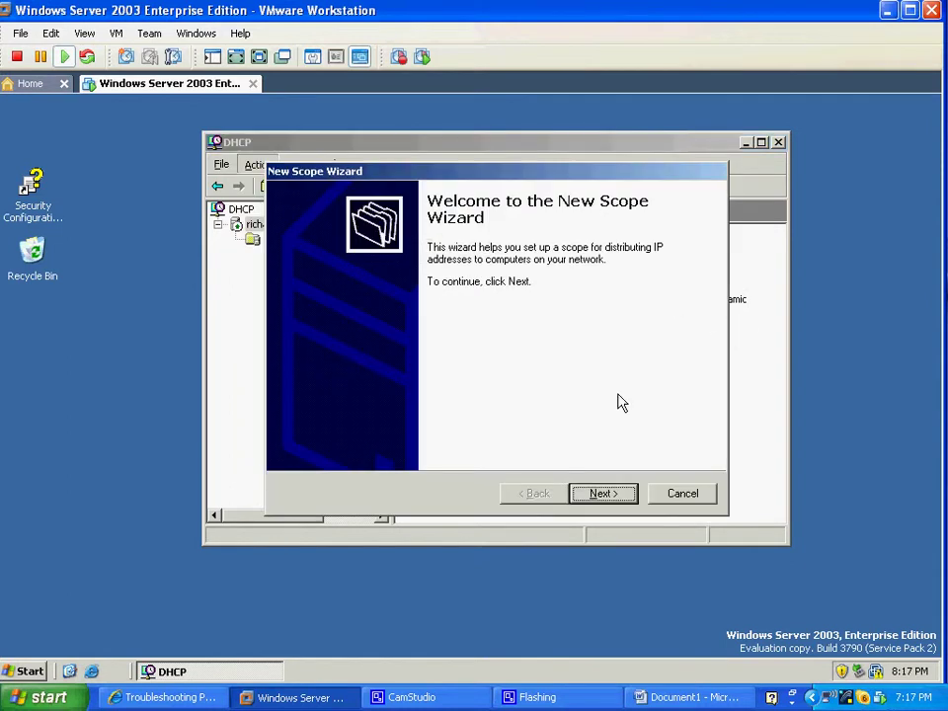
{"action": "left_click", "coordinate": [613, 494]}
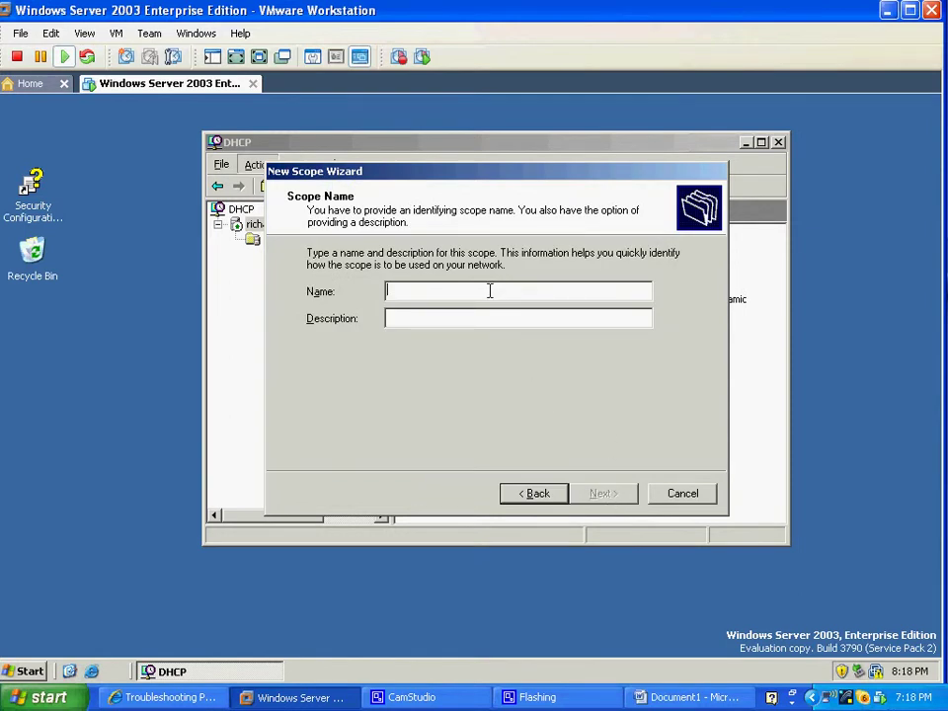
Step: Name the scope "New York" and describe it as "New York HR computers"
{"action": "type", "text": "N"}
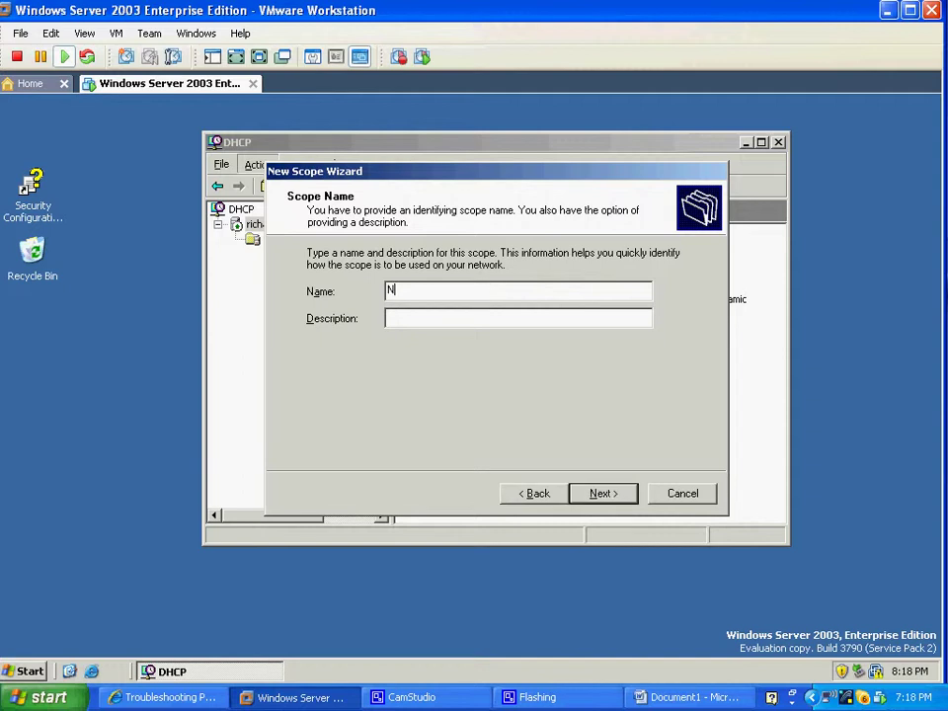
{"action": "type", "text": "ew YOu"}
{"action": "key", "text": "BackSpace"}
{"action": "type", "text": "ur"}
{"action": "type", "text": "rk"}
{"action": "type", "text": "New"}
{"action": "type", "text": " Yo"}
{"action": "type", "text": "rk"}
{"action": "type", "text": " HR "}
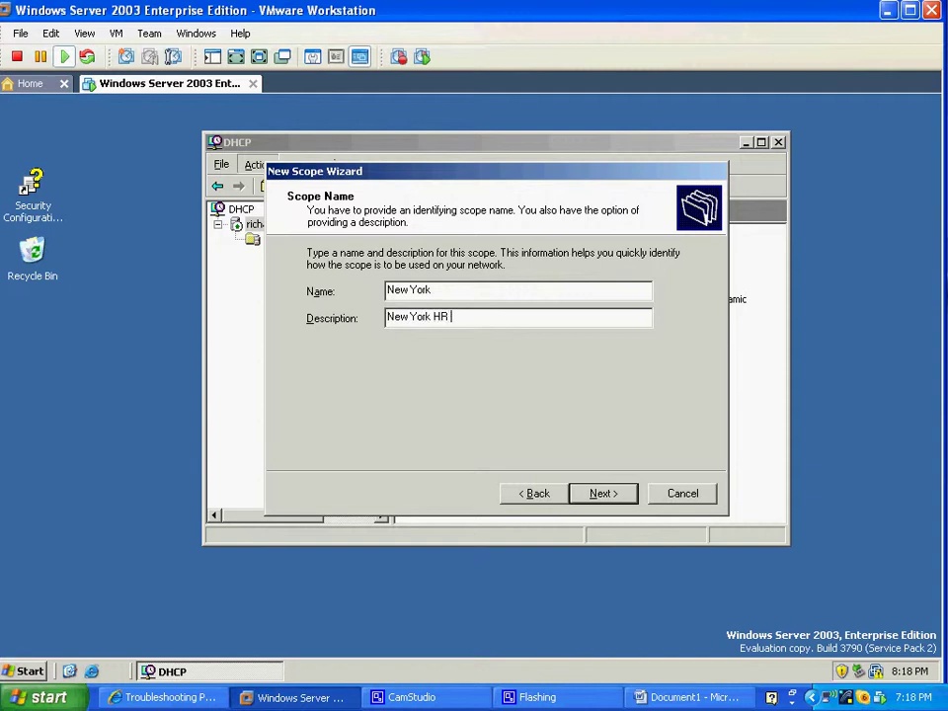
{"action": "type", "text": "computers"}
{"action": "left_click", "coordinate": [610, 498]}
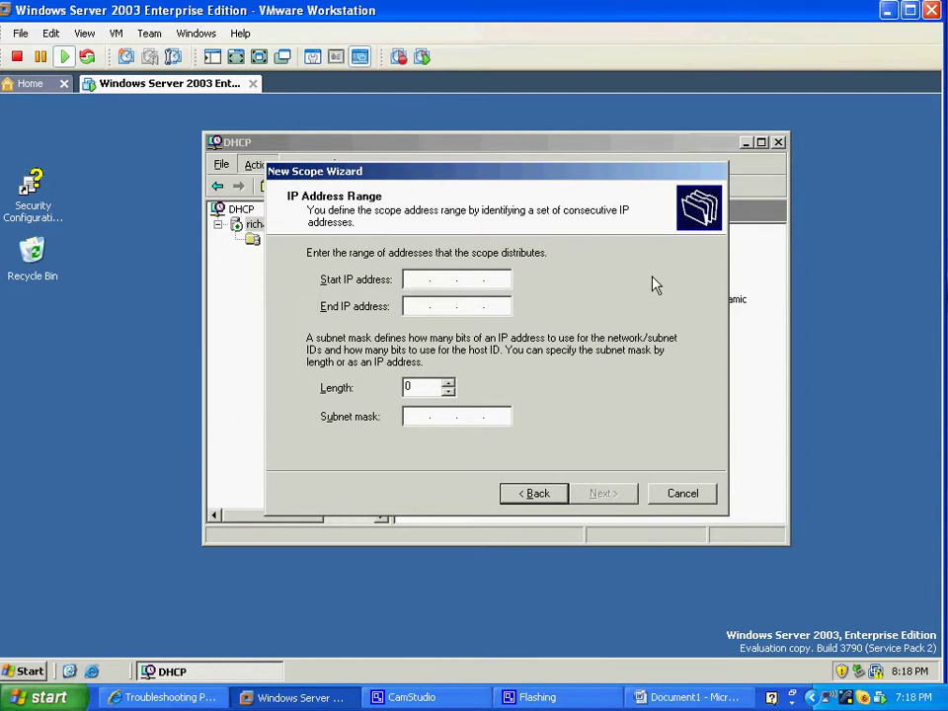
Step: Set the scope's address range from 192.168.1.50 to 192.168.1.100 with the 24-bit subnet mask 255.255.255.0
{"action": "type", "text": "192 . 168 . 1 ."}
{"action": "left_click", "coordinate": [496, 279]}
{"action": "type", "text": "50"}
{"action": "left_click", "coordinate": [413, 305]}
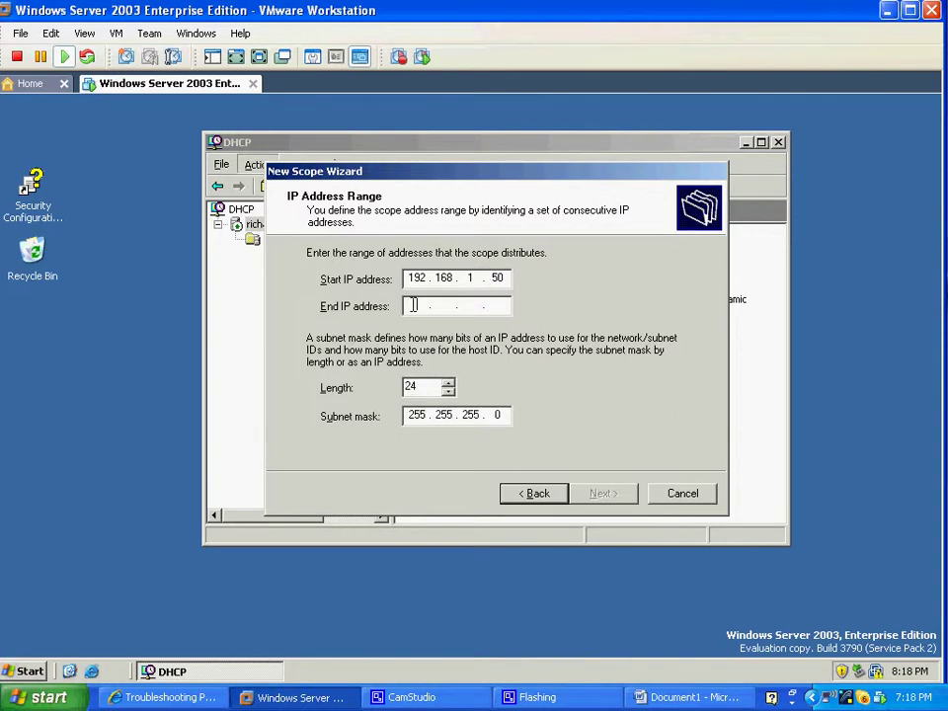
{"action": "type", "text": "192 . "}
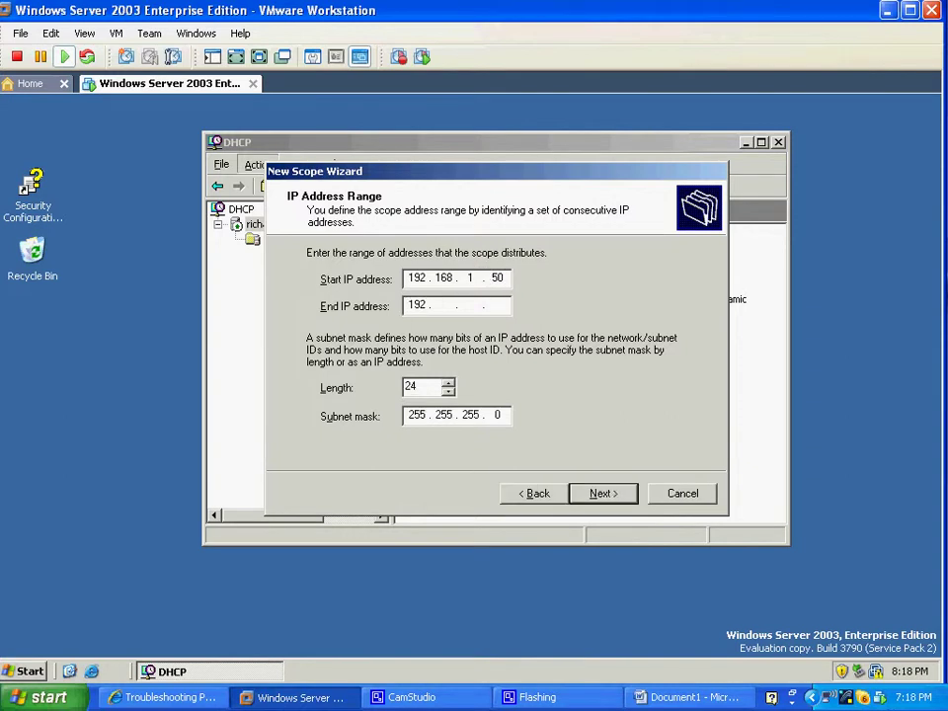
{"action": "type", "text": "168 . 1 . 100"}
{"action": "left_click", "coordinate": [611, 493]}
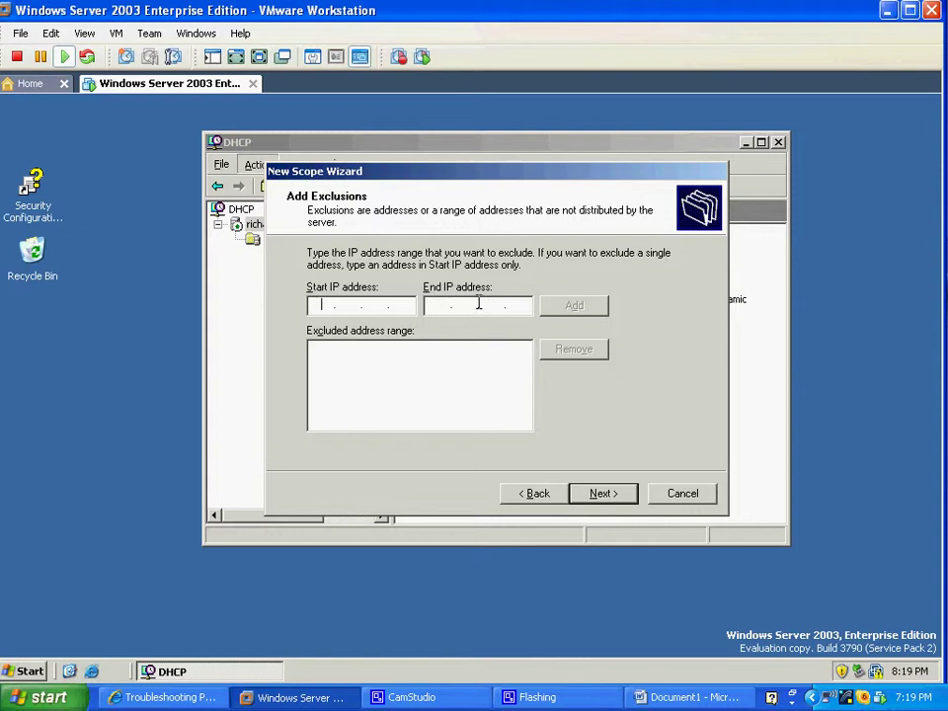
Step: Exclude the single address 192.168.1.50 from distribution and accept the lease duration of 8 days
{"action": "type", "text": "192 . 168 . 1 ."}
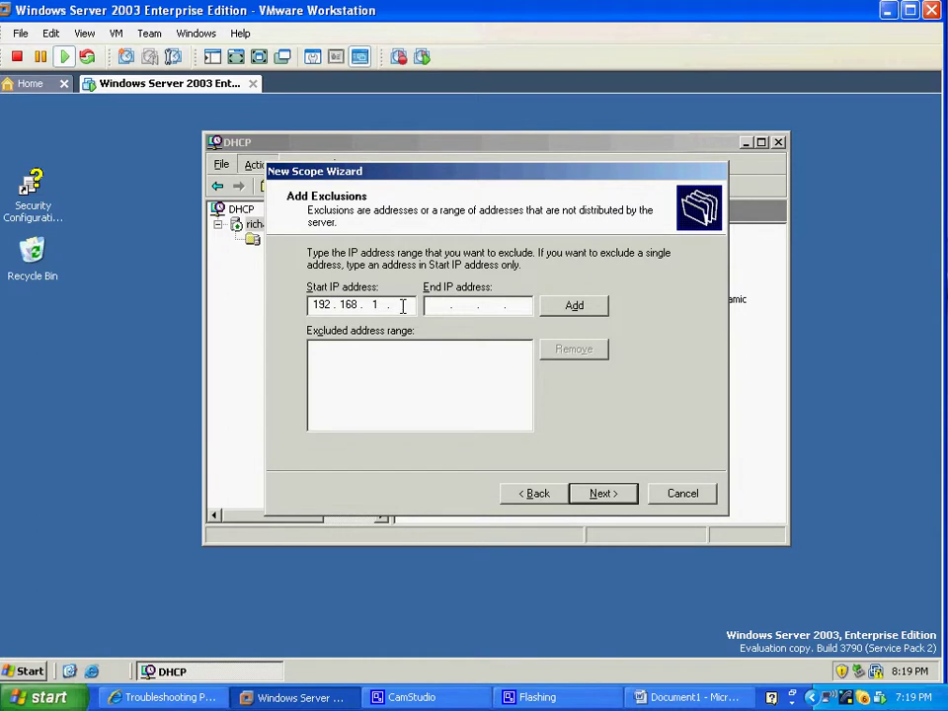
{"action": "type", "text": "50"}
{"action": "left_click", "coordinate": [574, 306]}
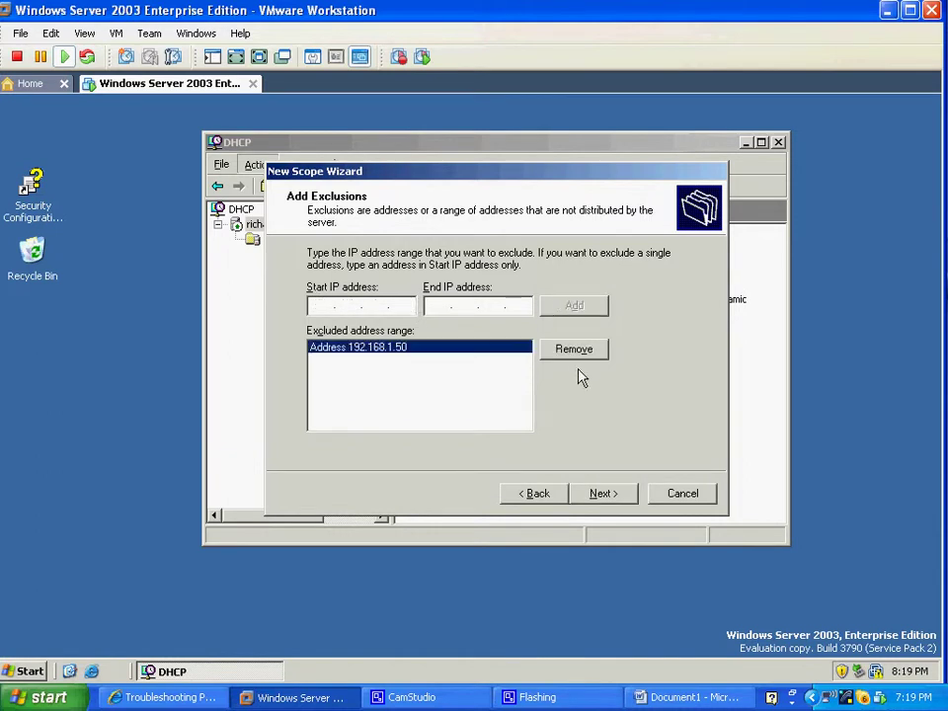
{"action": "left_click", "coordinate": [611, 496]}
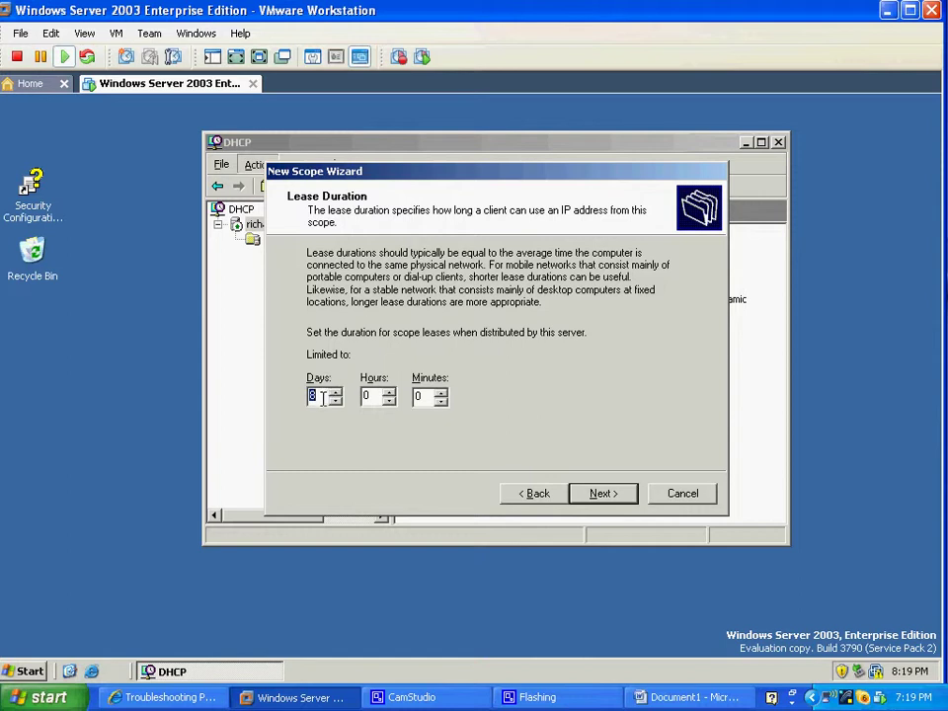
{"action": "left_click", "coordinate": [603, 494]}
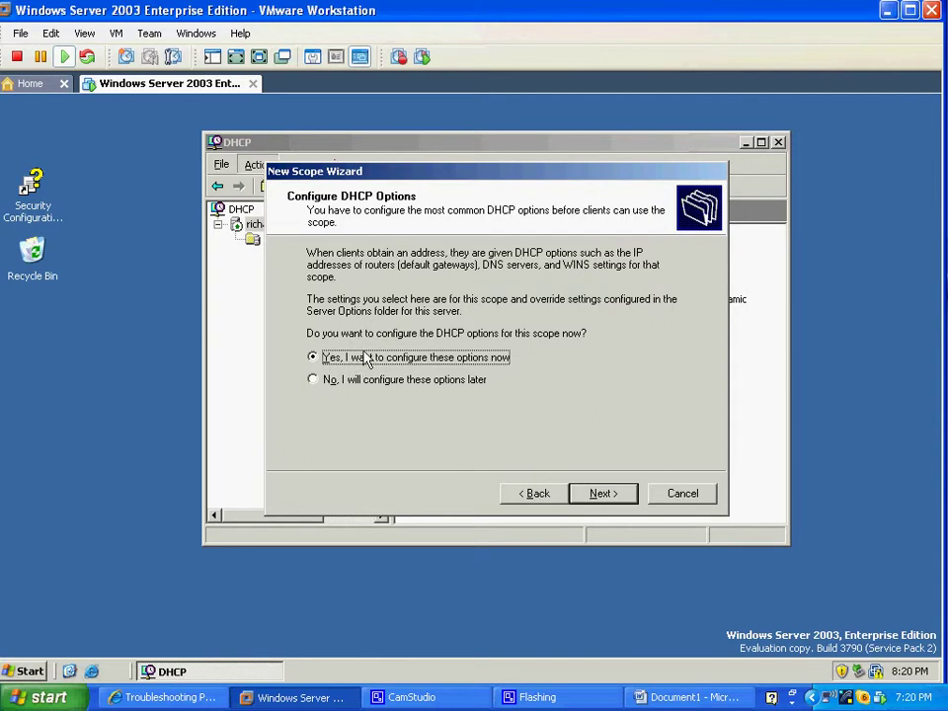
Step: Choose to configure the DHCP options now and add 192.168.1.50 as the router (default gateway)
{"action": "left_click", "coordinate": [605, 493]}
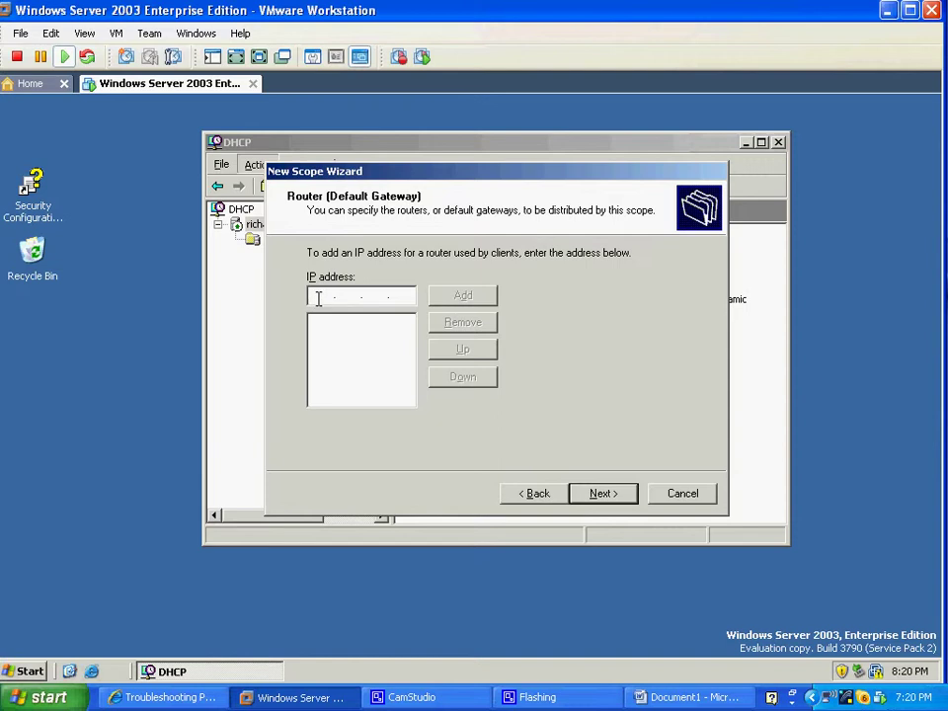
{"action": "type", "text": "192 . 168 . 1 . 50"}
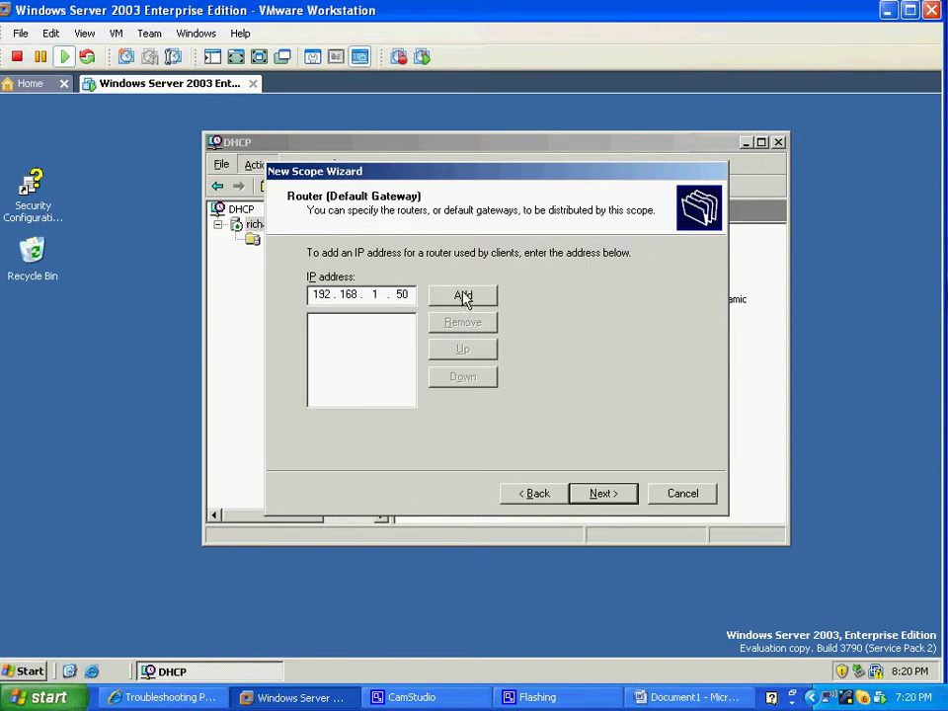
{"action": "left_click", "coordinate": [463, 295]}
{"action": "left_click", "coordinate": [613, 494]}
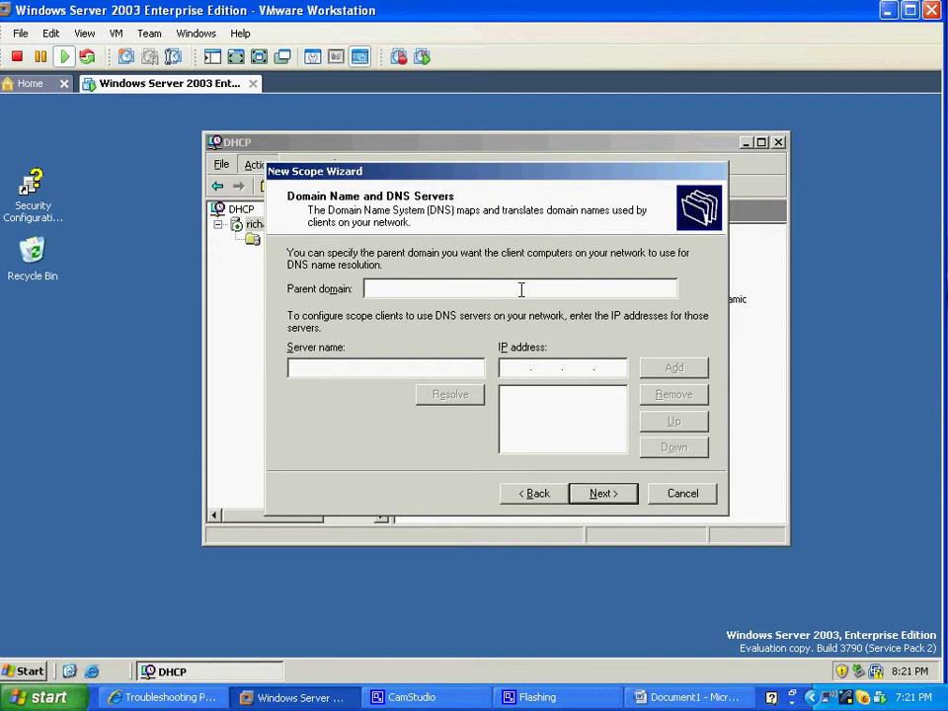
Step: Leave the domain, DNS and WINS server entries blank, and complete the scope with immediate activation
{"action": "left_click", "coordinate": [602, 494]}
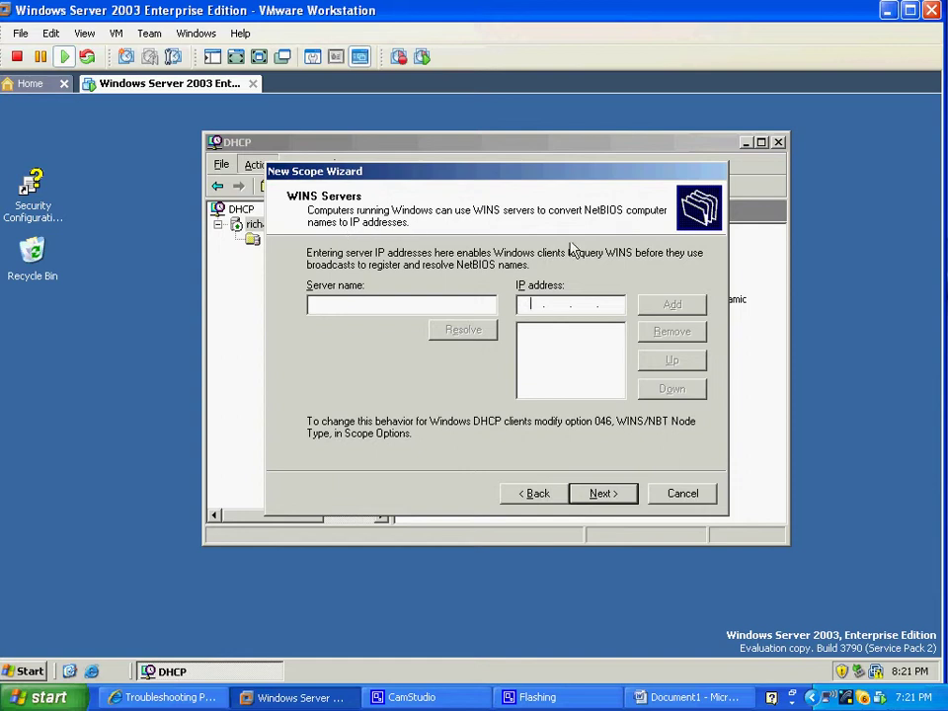
{"action": "left_click", "coordinate": [604, 495]}
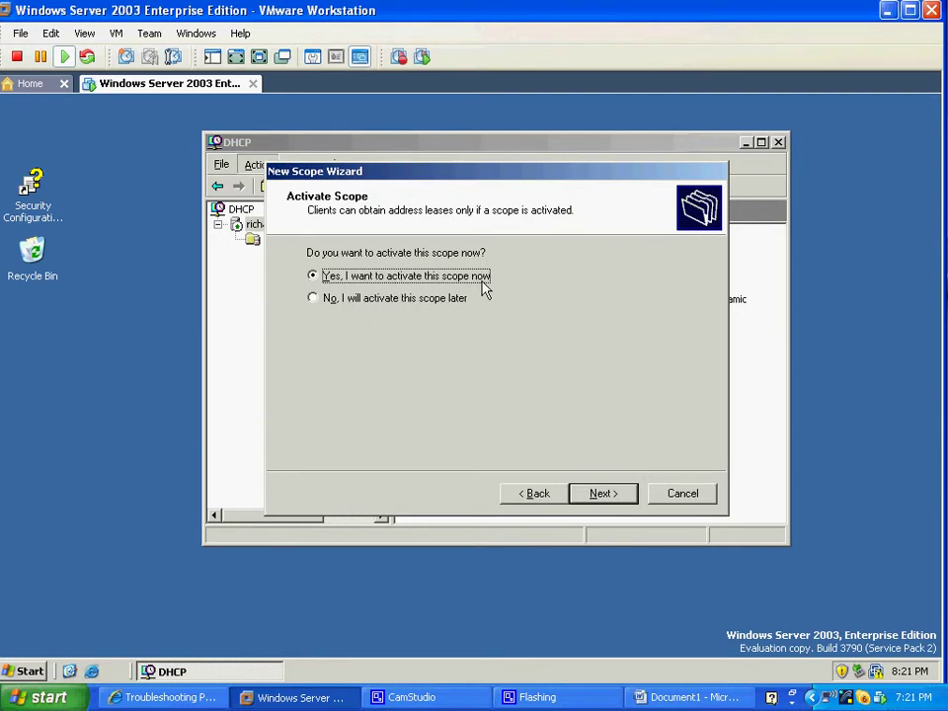
{"action": "left_click", "coordinate": [611, 498]}
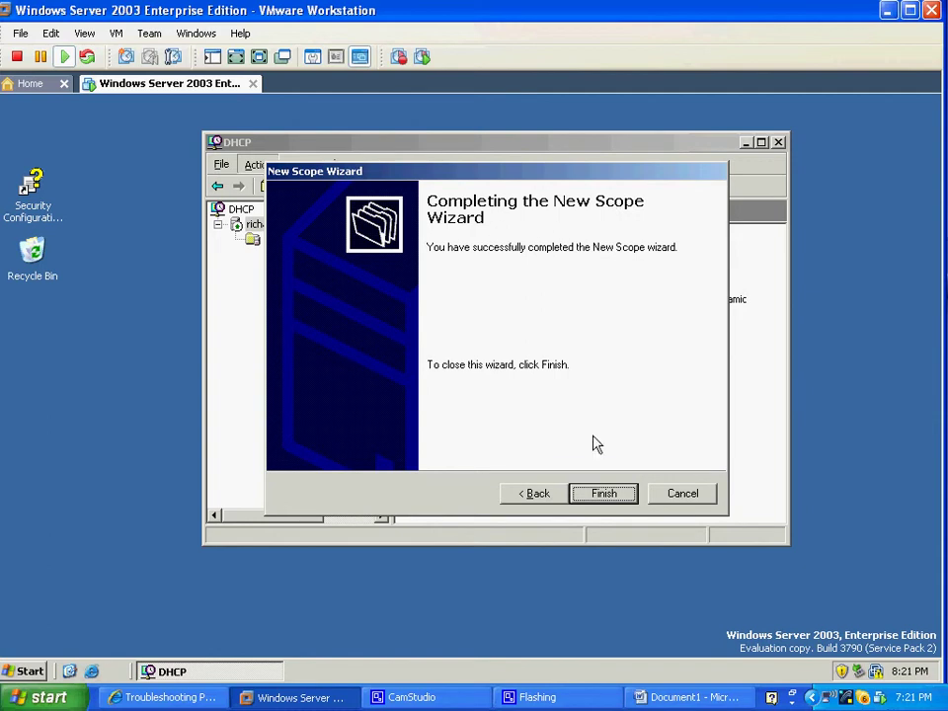
{"action": "left_click", "coordinate": [612, 499]}
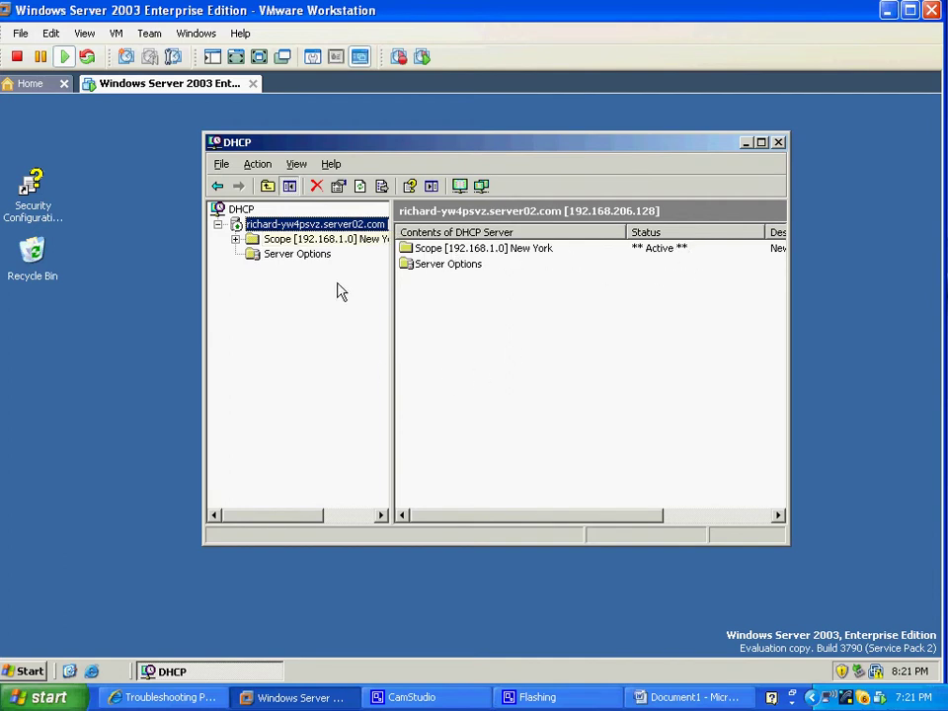
Step: Examine the New York scope's address pool, address leases, reservations and scope options, and close the DHCP console
{"action": "left_click", "coordinate": [236, 241]}
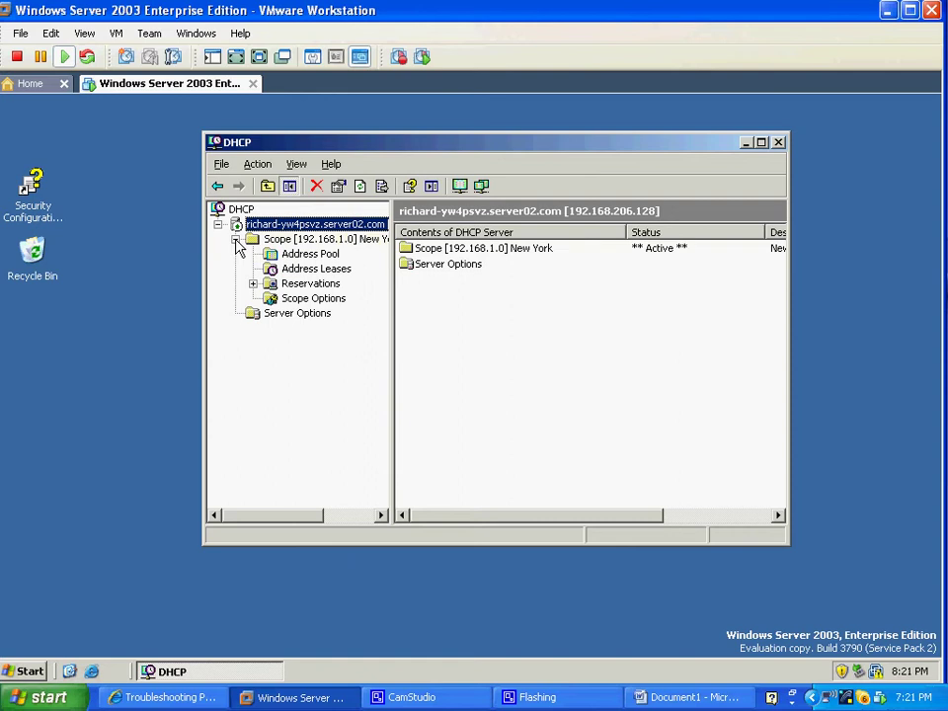
{"action": "left_click", "coordinate": [293, 253]}
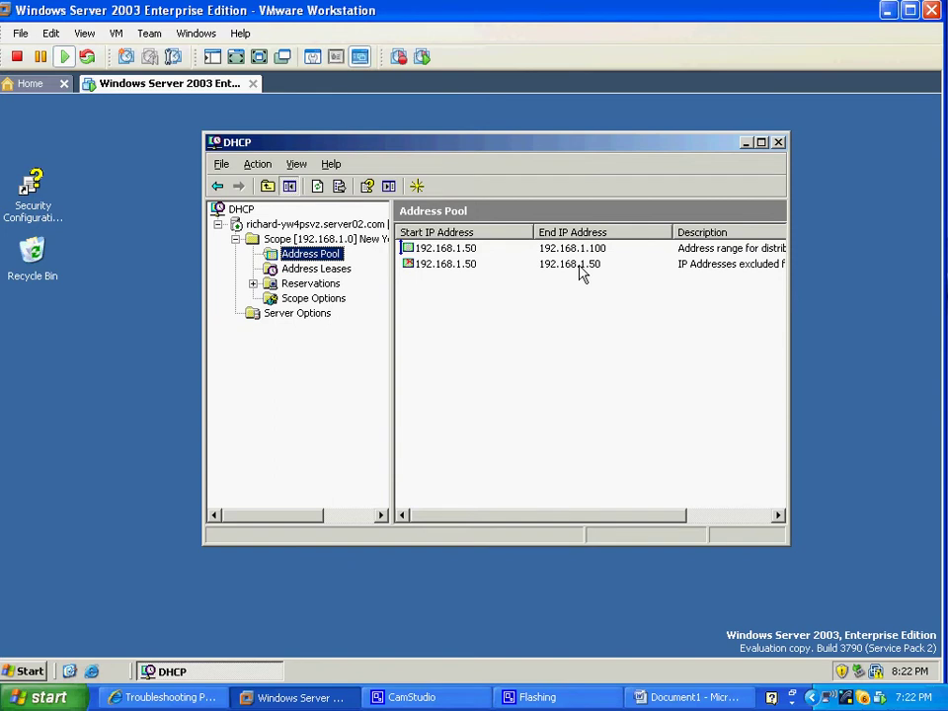
{"action": "left_click", "coordinate": [305, 274]}
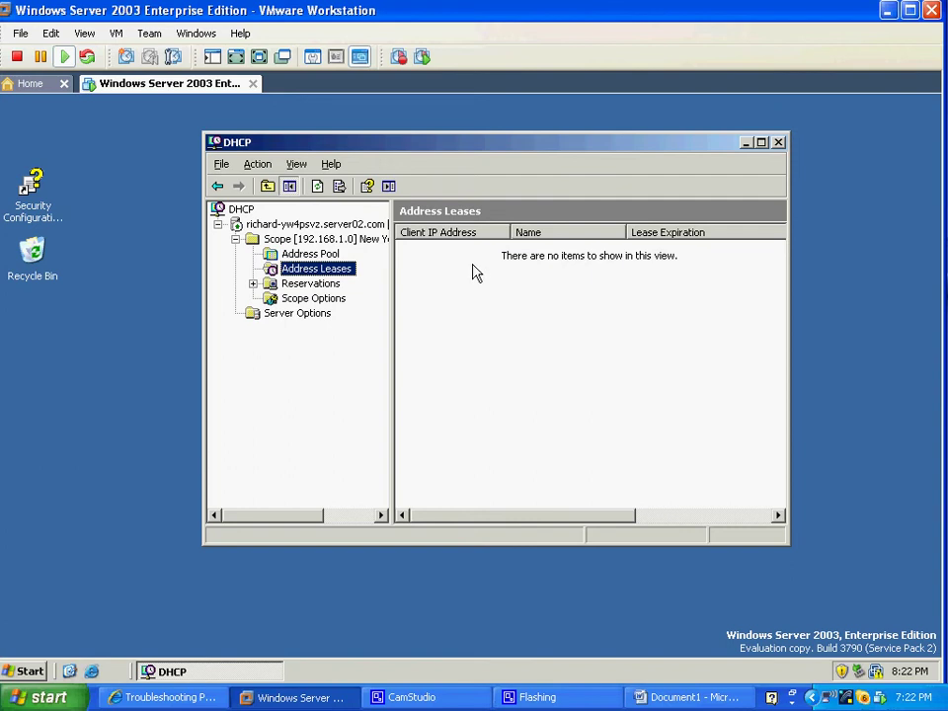
{"action": "left_click", "coordinate": [303, 284]}
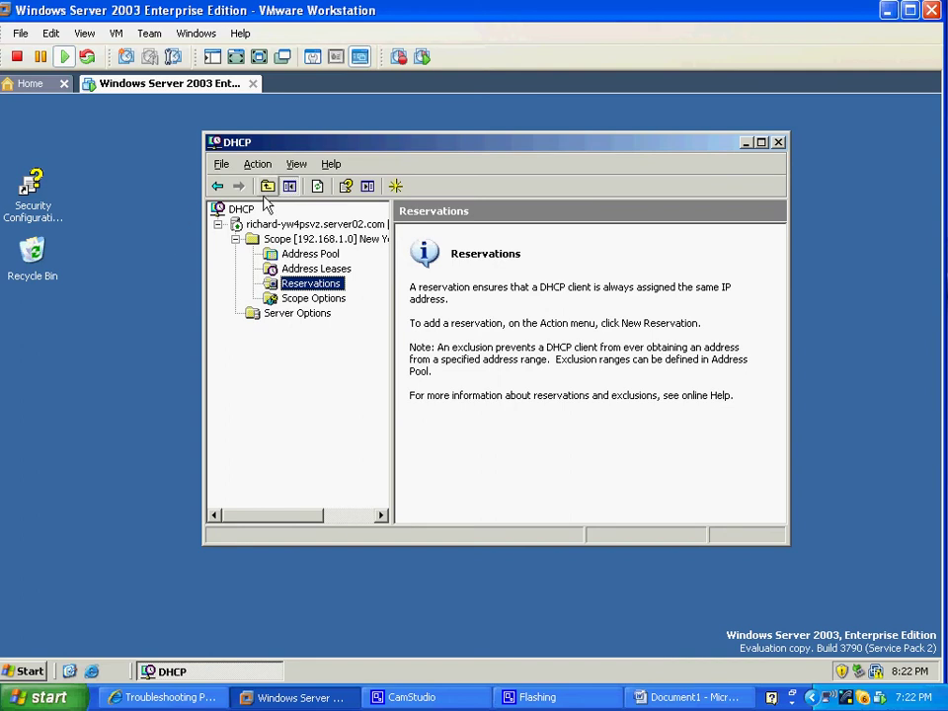
{"action": "left_click", "coordinate": [302, 301]}
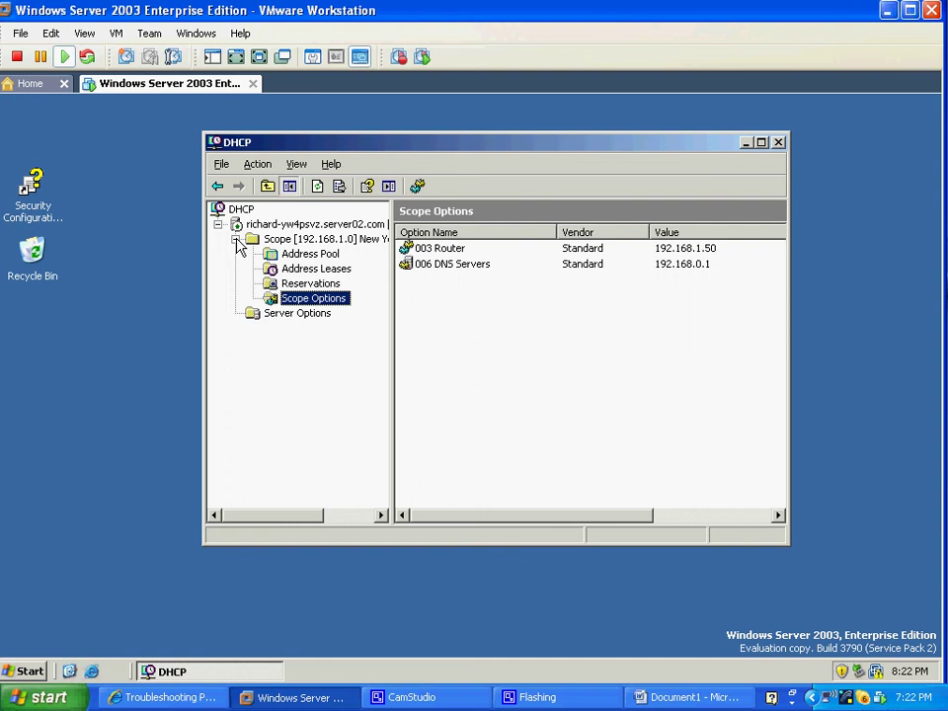
{"action": "left_click", "coordinate": [235, 239]}
{"action": "left_click", "coordinate": [275, 238]}
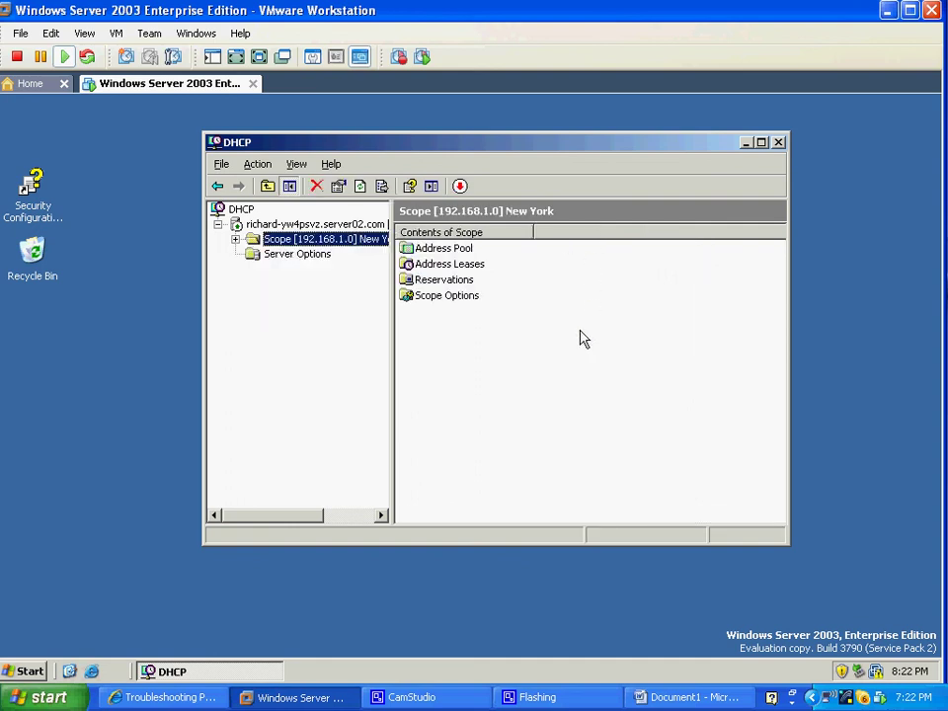
{"action": "left_click", "coordinate": [778, 143]}
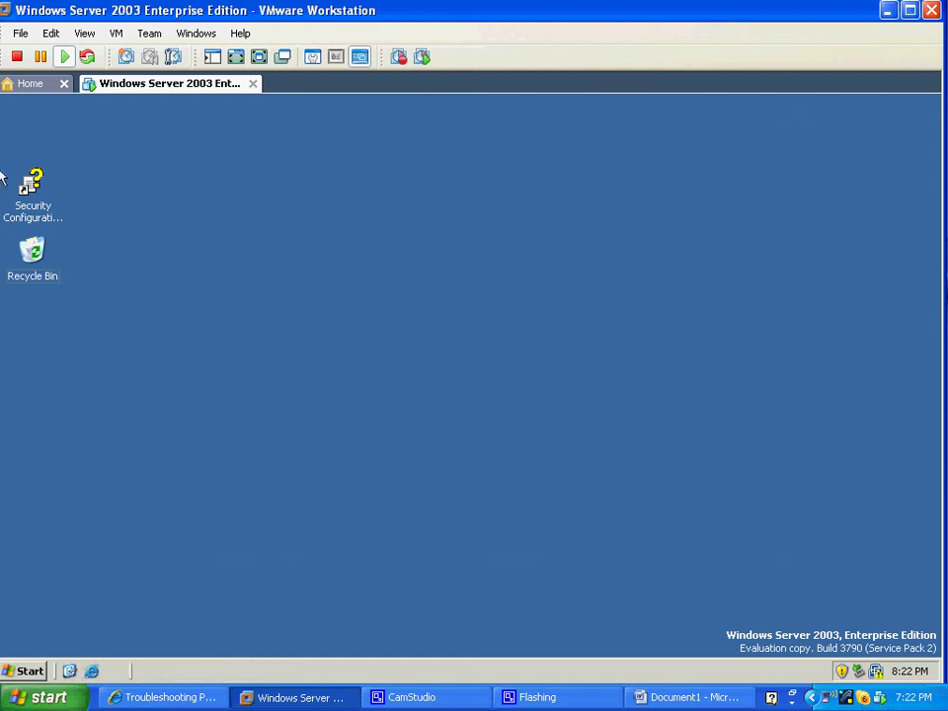
{"action": "key", "text": "F9"}
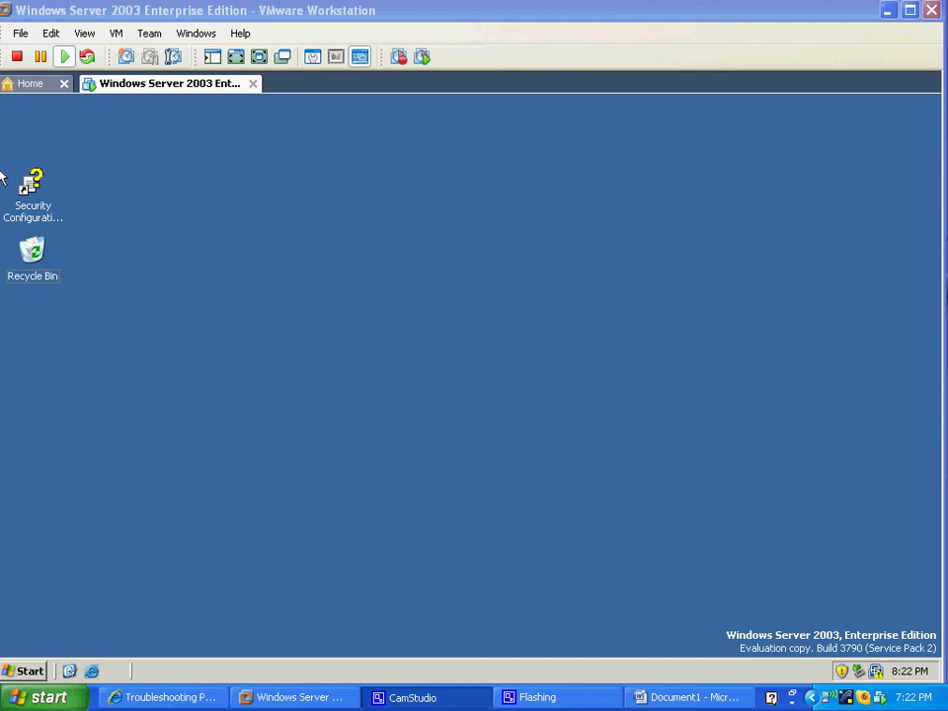